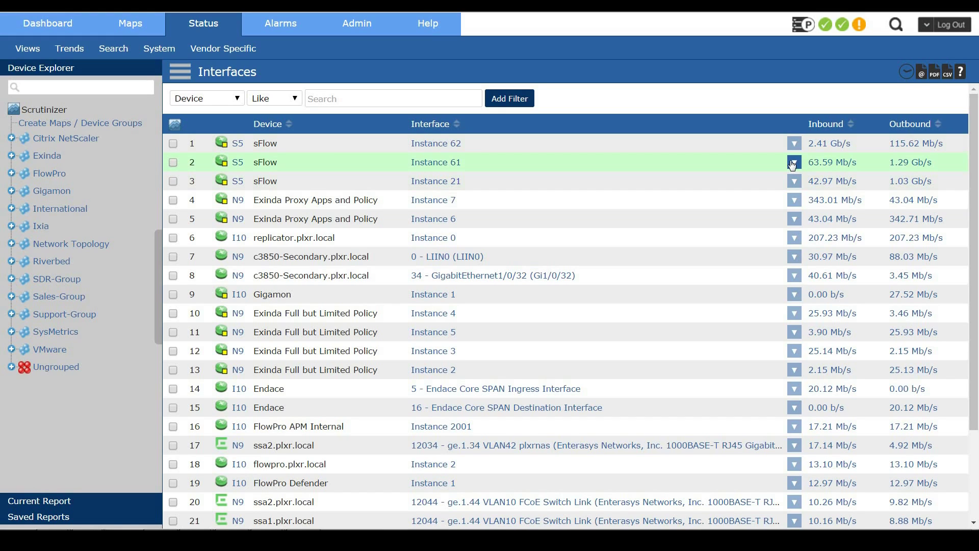
Review the SNMP Credentials list, cancel a new credential unsaved, and go to Manage Exporters
{"action": "left_click", "coordinate": [356, 24]}
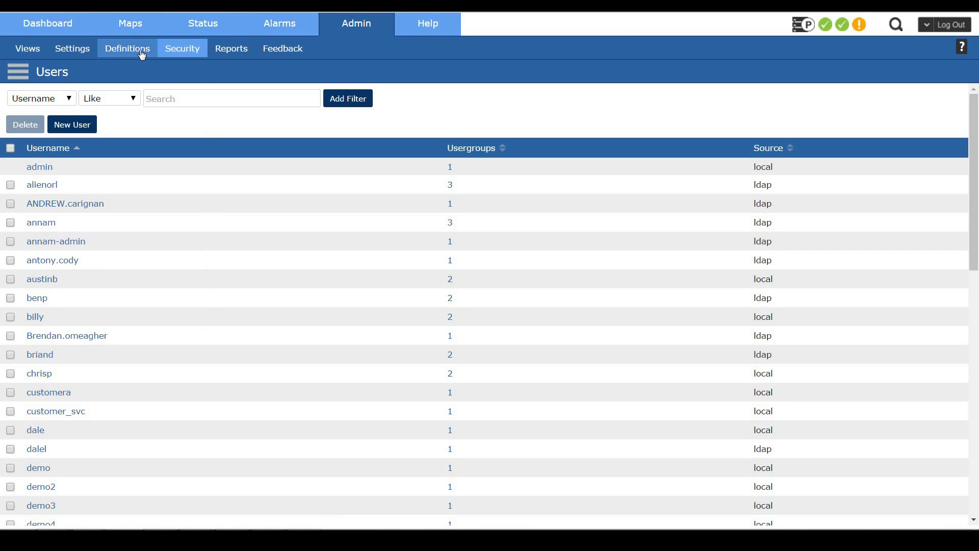
{"action": "left_click", "coordinate": [149, 307]}
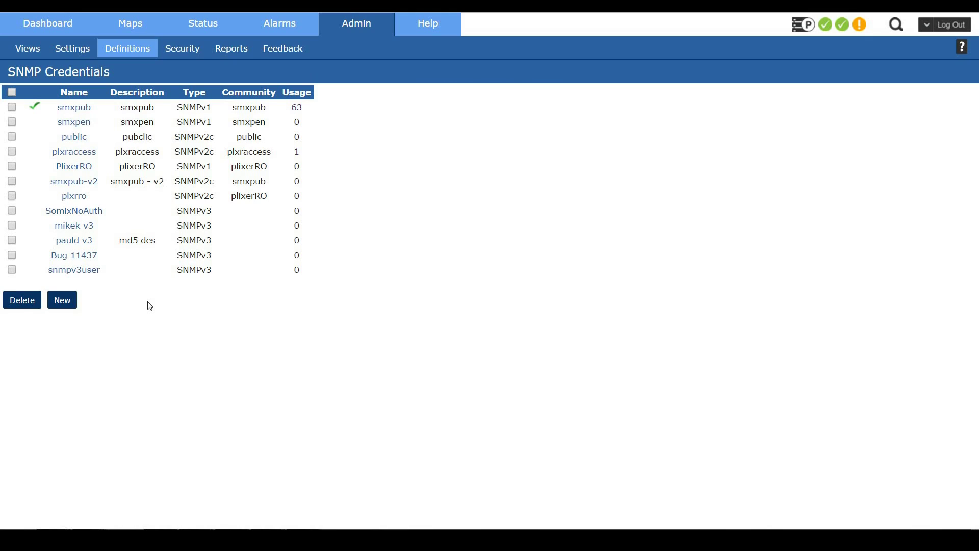
{"action": "left_click", "coordinate": [64, 305]}
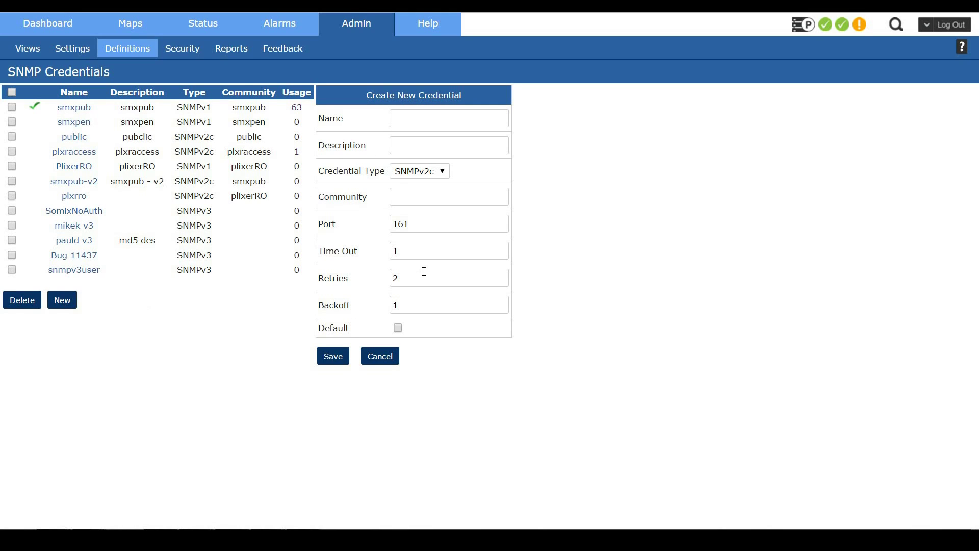
{"action": "left_click", "coordinate": [375, 357]}
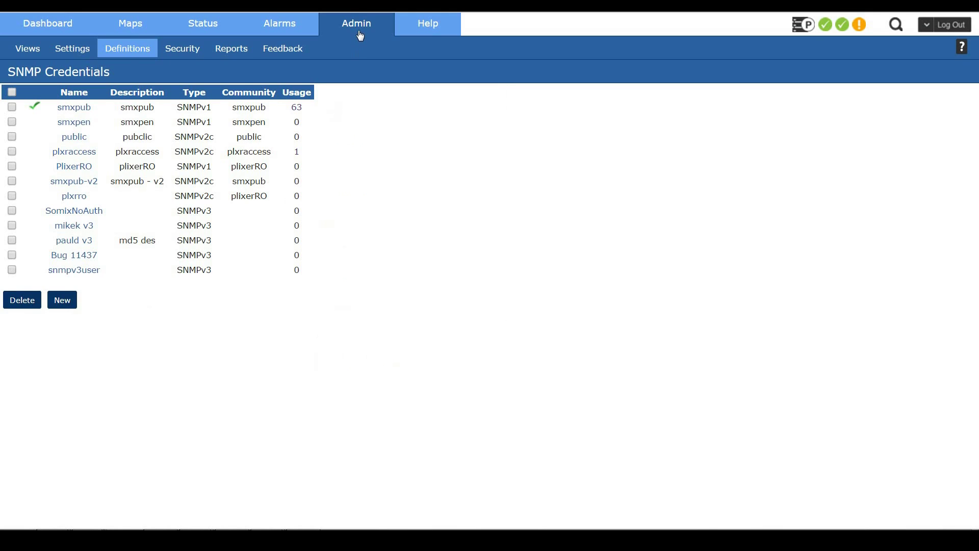
{"action": "left_click", "coordinate": [128, 53]}
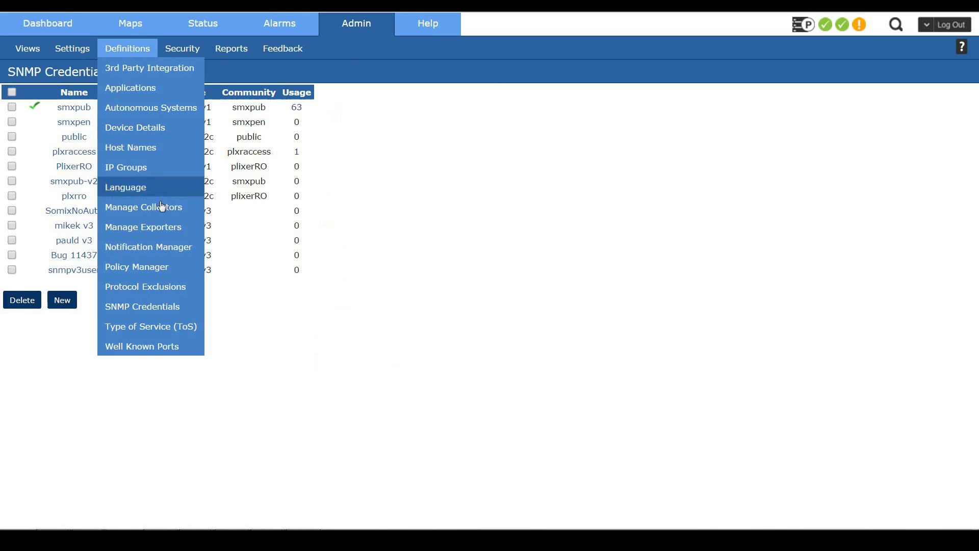
{"action": "left_click", "coordinate": [154, 227]}
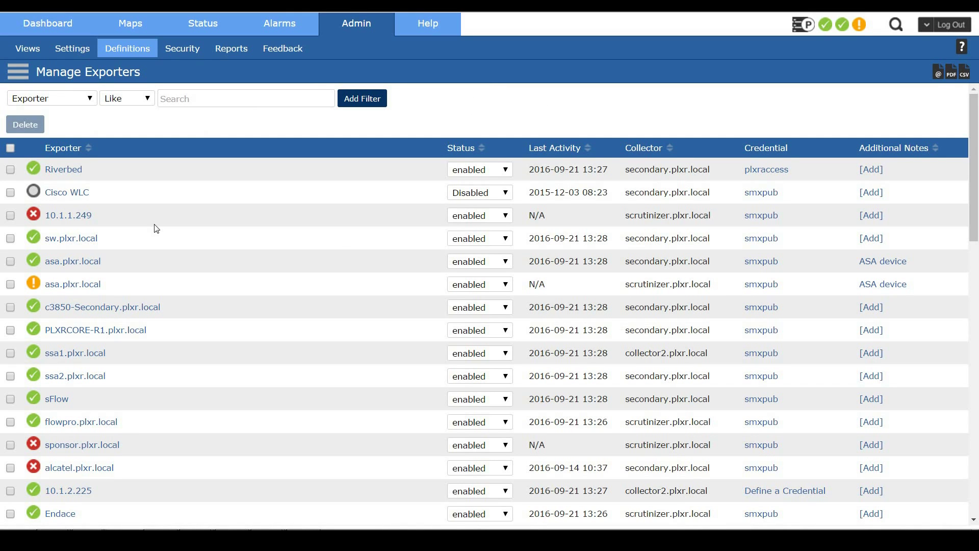
{"action": "left_click", "coordinate": [76, 169]}
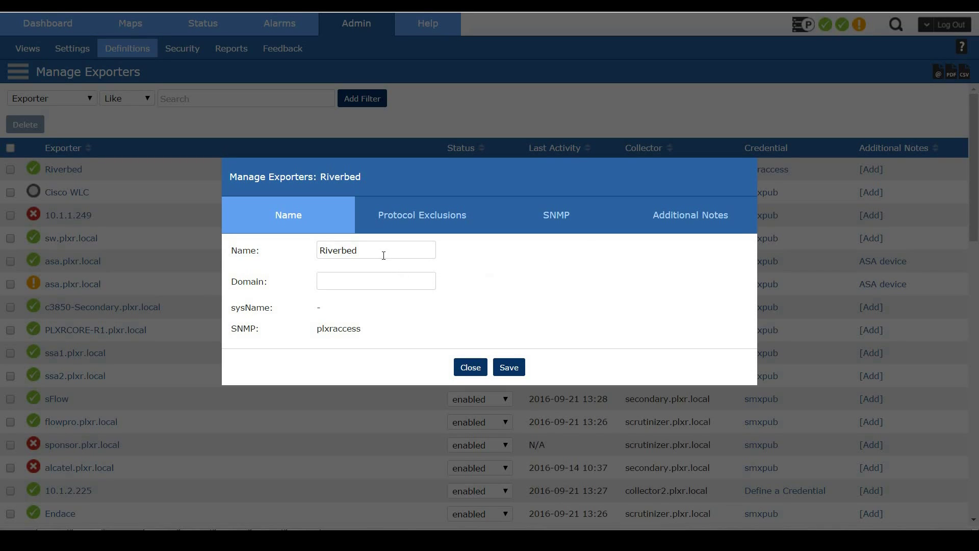
{"action": "left_click", "coordinate": [548, 224]}
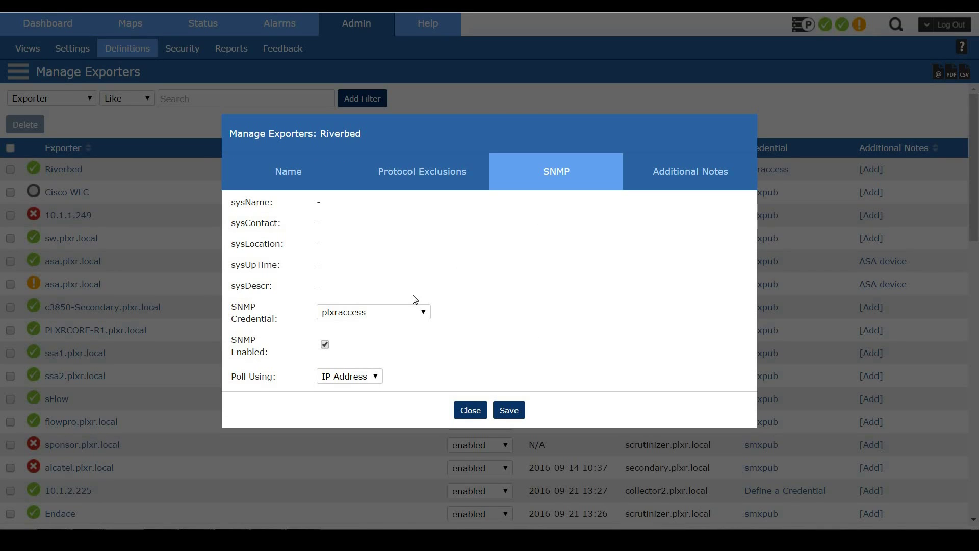
{"action": "left_click", "coordinate": [407, 313]}
{"action": "left_click", "coordinate": [433, 276]}
{"action": "left_click", "coordinate": [469, 411]}
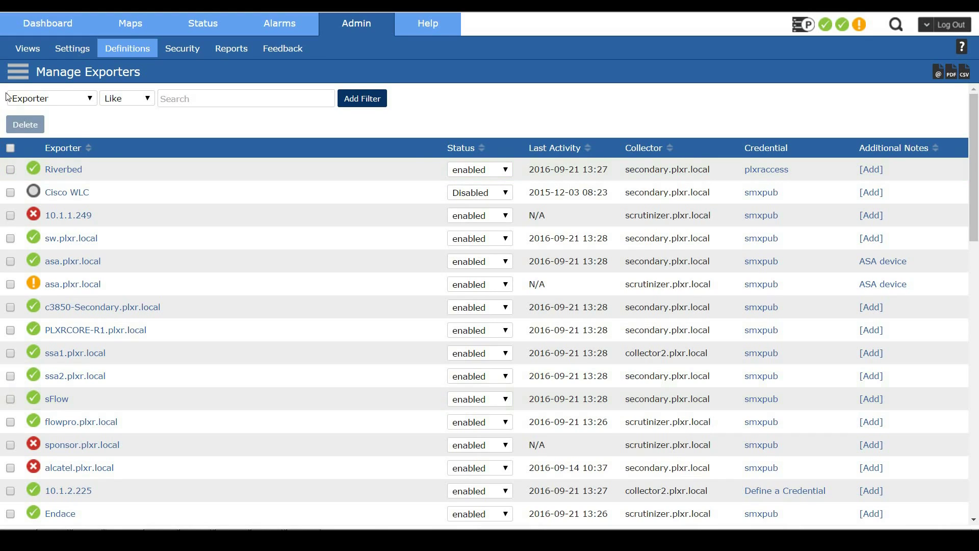
Show the Manage Exporters options panel with its refresh and Update SNMP choices
{"action": "left_click", "coordinate": [19, 72]}
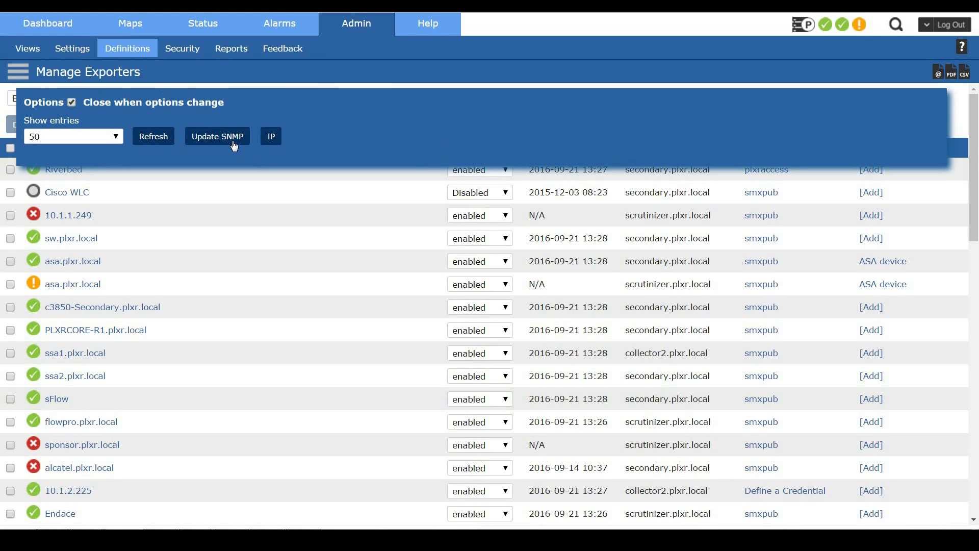